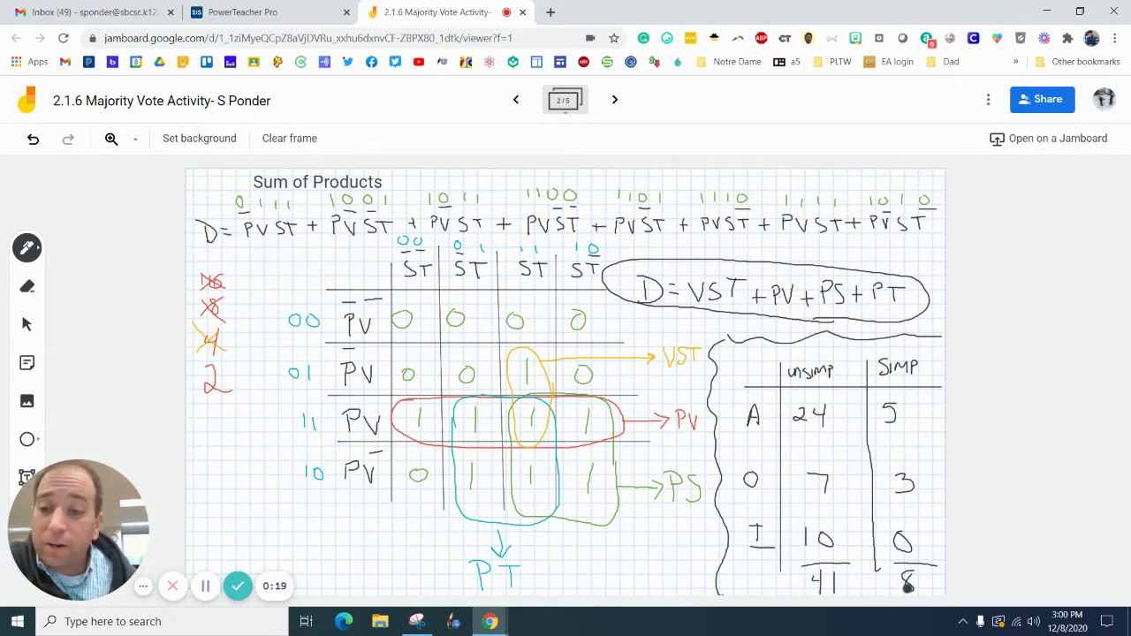
Advance from frame 2/5 to frame 3, titled 'Unsimplified Design'
{"action": "left_click", "coordinate": [615, 99]}
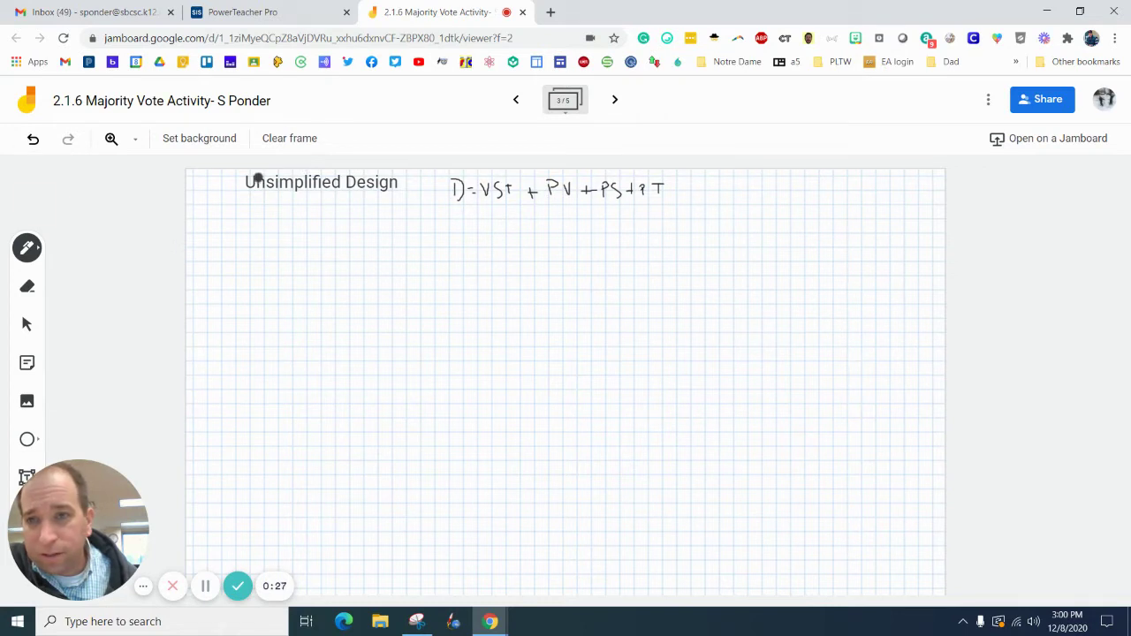
Erase the handwritten D = VST + PV + PS + PT equation with the Eraser
{"action": "left_click", "coordinate": [26, 288]}
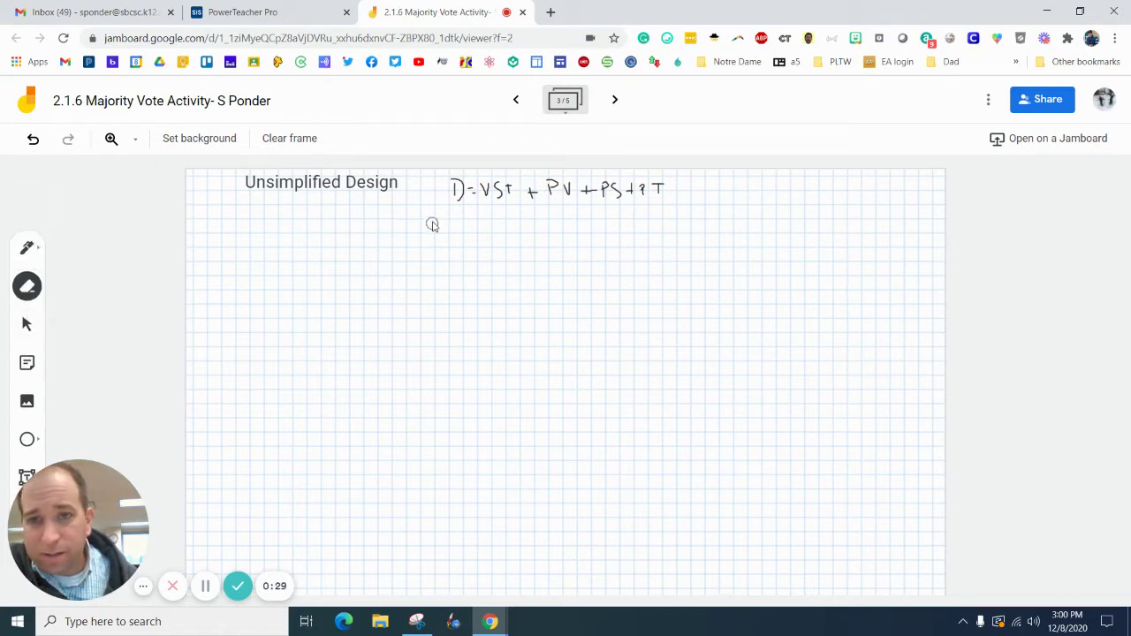
{"action": "mouse_move", "coordinate": [454, 185]}
{"action": "left_mouse_down"}
{"action": "mouse_move", "coordinate": [710, 192]}
{"action": "mouse_move", "coordinate": [455, 191]}
{"action": "mouse_move", "coordinate": [645, 200]}
{"action": "mouse_move", "coordinate": [576, 208]}
{"action": "left_mouse_up"}
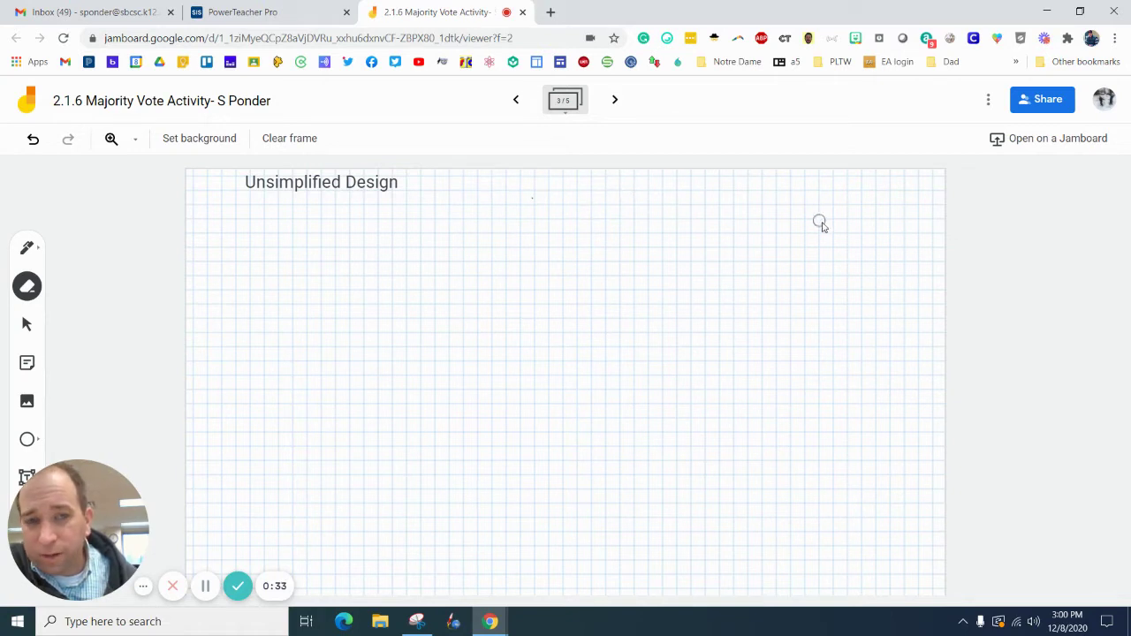
On frame 4, handwrite D = VST + PV + PS + PT in pen beside the title
{"action": "left_click", "coordinate": [614, 100]}
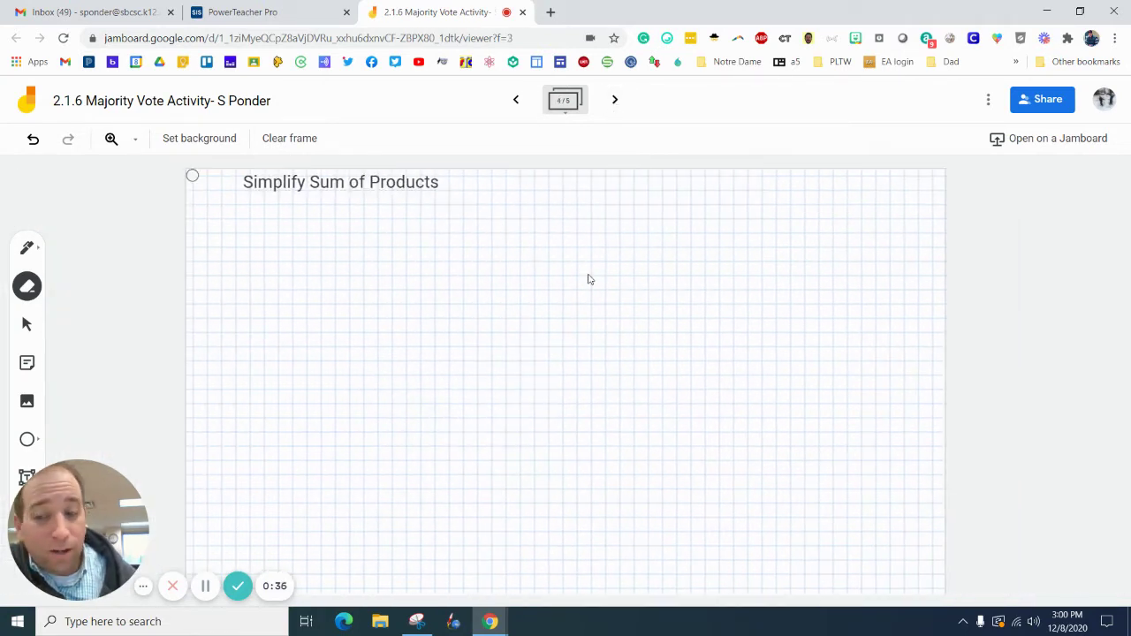
{"action": "left_click", "coordinate": [27, 248]}
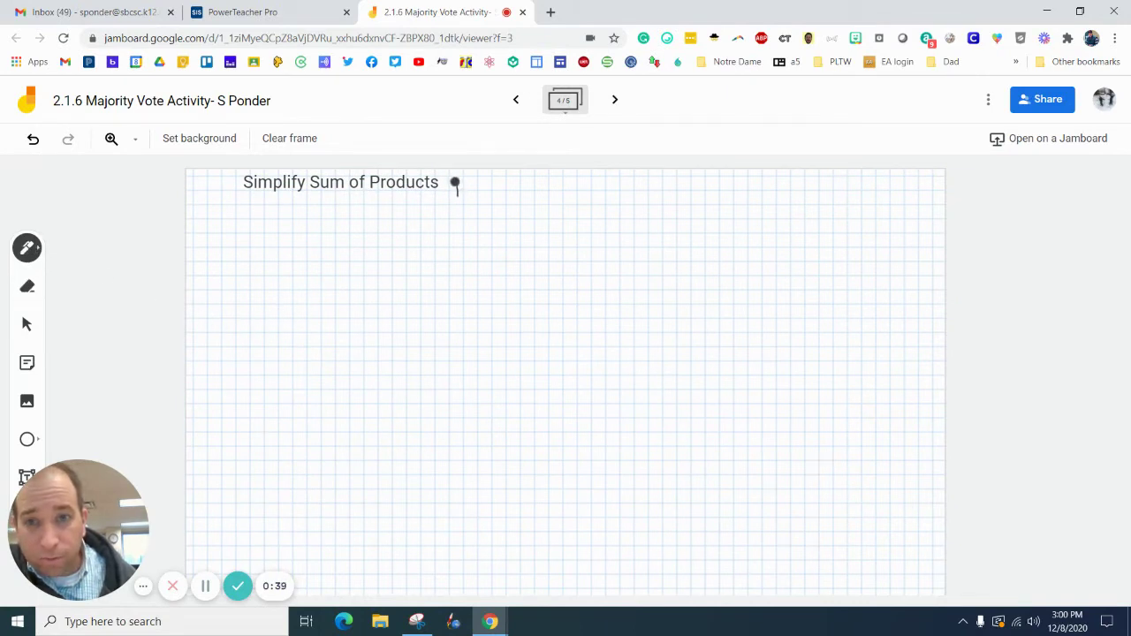
{"action": "mouse_move", "coordinate": [455, 183]}
{"action": "left_mouse_down"}
{"action": "mouse_move", "coordinate": [454, 200]}
{"action": "mouse_move", "coordinate": [500, 198]}
{"action": "left_mouse_up"}
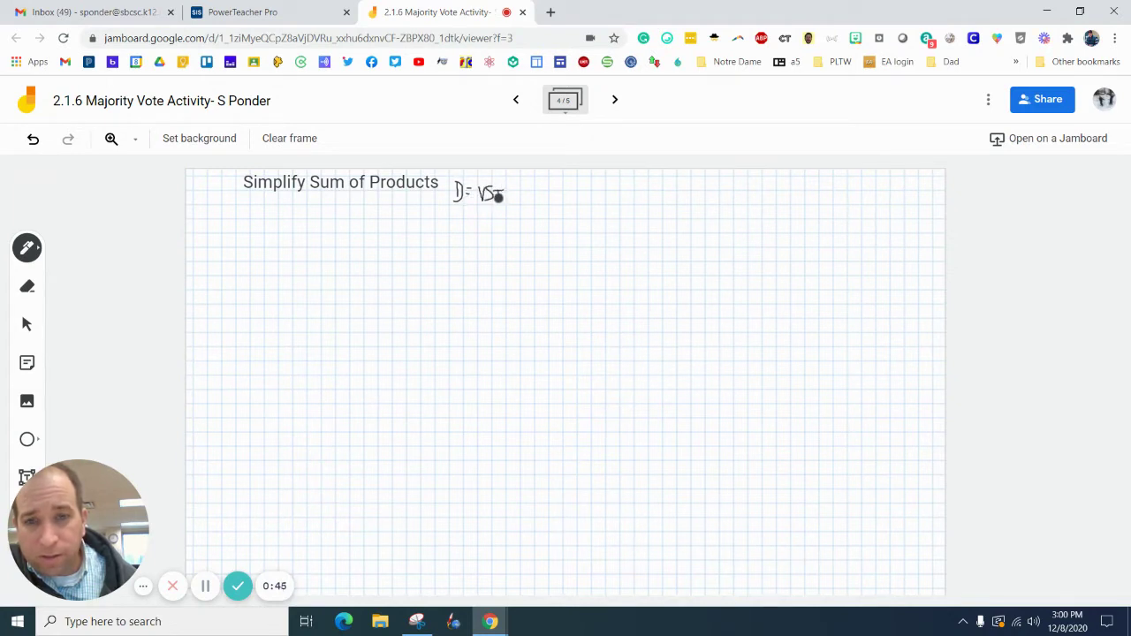
{"action": "left_click_drag", "start_coordinate": [516, 193], "coordinate": [578, 205]}
{"action": "mouse_move", "coordinate": [571, 199]}
{"action": "left_mouse_down"}
{"action": "mouse_move", "coordinate": [608, 189]}
{"action": "mouse_move", "coordinate": [631, 203]}
{"action": "left_mouse_up"}
{"action": "mouse_move", "coordinate": [626, 198]}
{"action": "left_mouse_down"}
{"action": "mouse_move", "coordinate": [683, 189]}
{"action": "mouse_move", "coordinate": [677, 201]}
{"action": "left_mouse_up"}
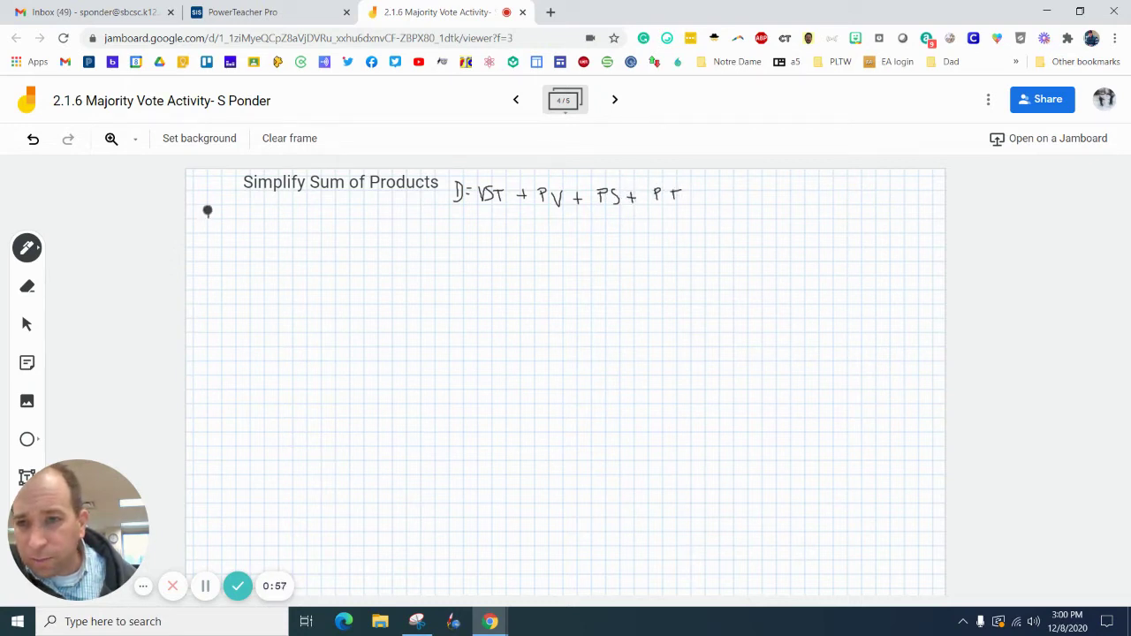
Write the P, V, S, T input labels and draw a long vertical line under each
{"action": "left_click_drag", "start_coordinate": [212, 209], "coordinate": [209, 217]}
{"action": "left_click_drag", "start_coordinate": [279, 208], "coordinate": [273, 217]}
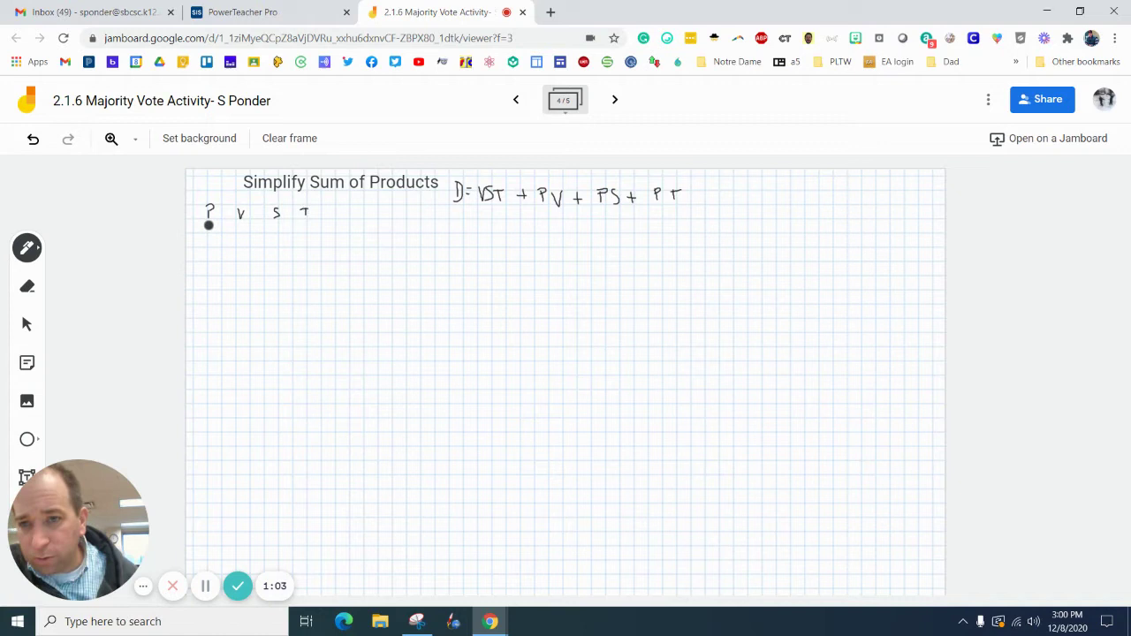
{"action": "mouse_move", "coordinate": [212, 225]}
{"action": "left_mouse_down"}
{"action": "mouse_move", "coordinate": [200, 387]}
{"action": "mouse_move", "coordinate": [212, 566]}
{"action": "left_mouse_up"}
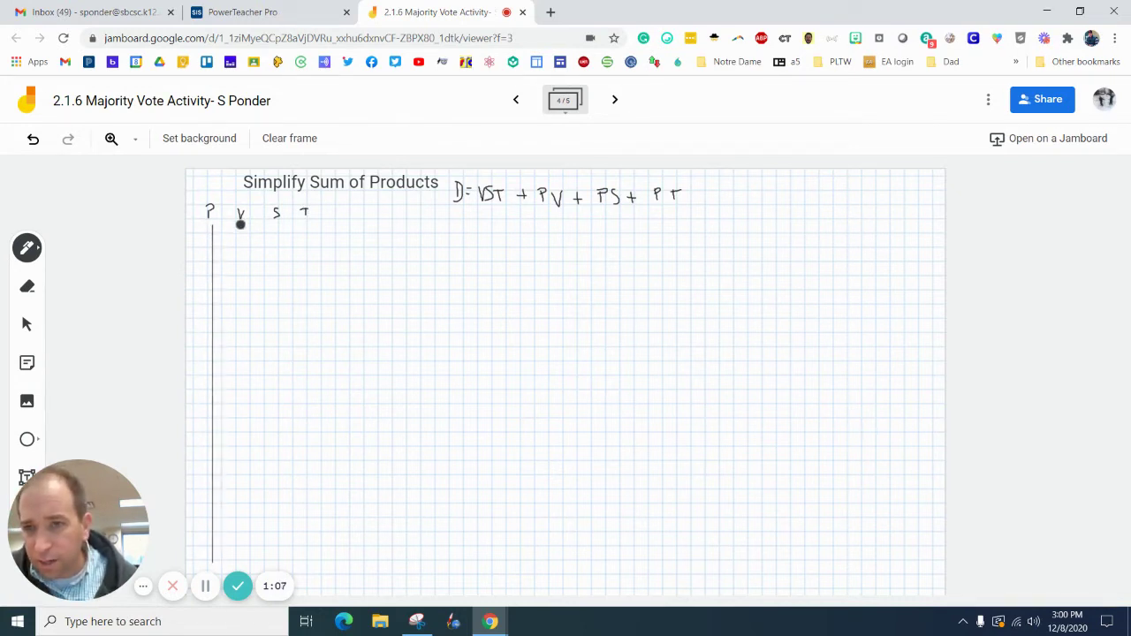
{"action": "left_click_drag", "start_coordinate": [240, 224], "coordinate": [243, 558]}
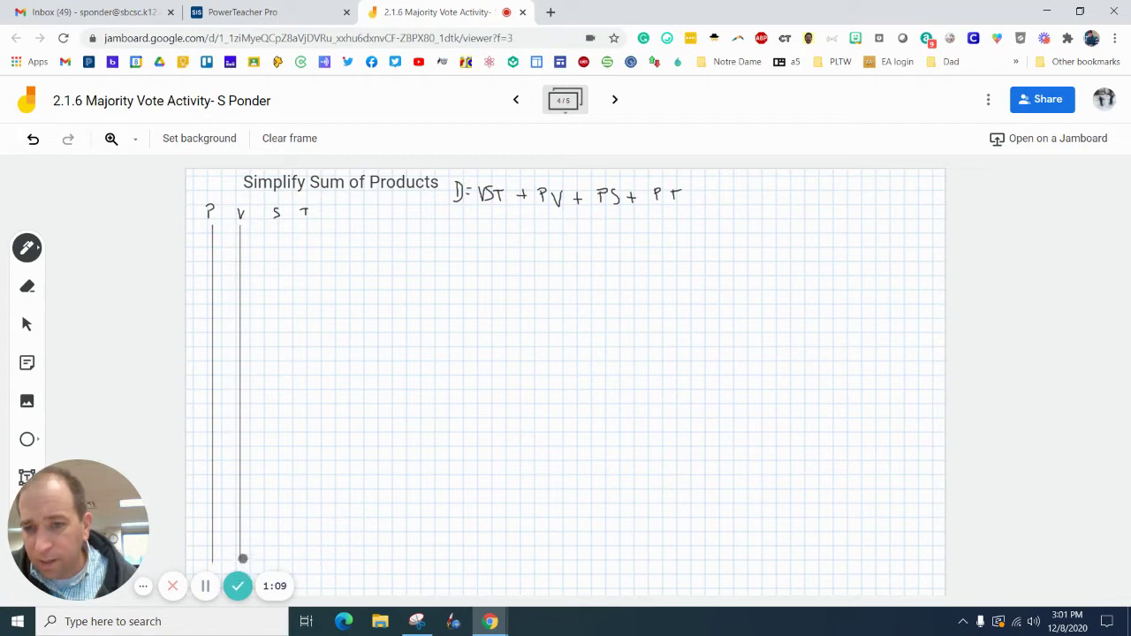
{"action": "left_click_drag", "start_coordinate": [276, 228], "coordinate": [279, 553]}
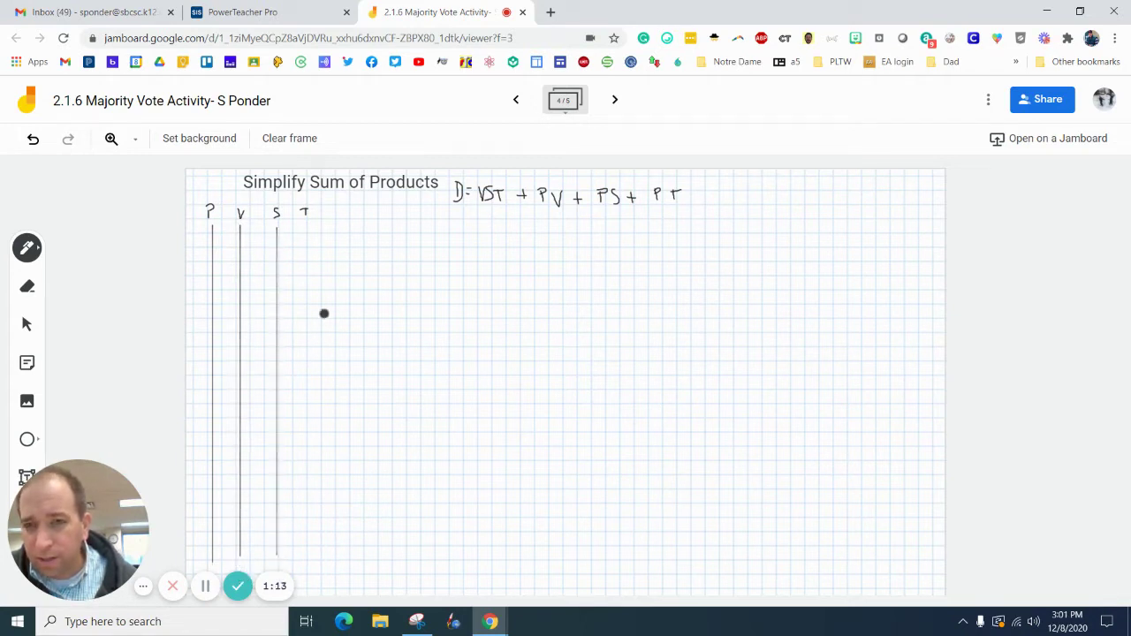
{"action": "left_click_drag", "start_coordinate": [306, 228], "coordinate": [303, 565]}
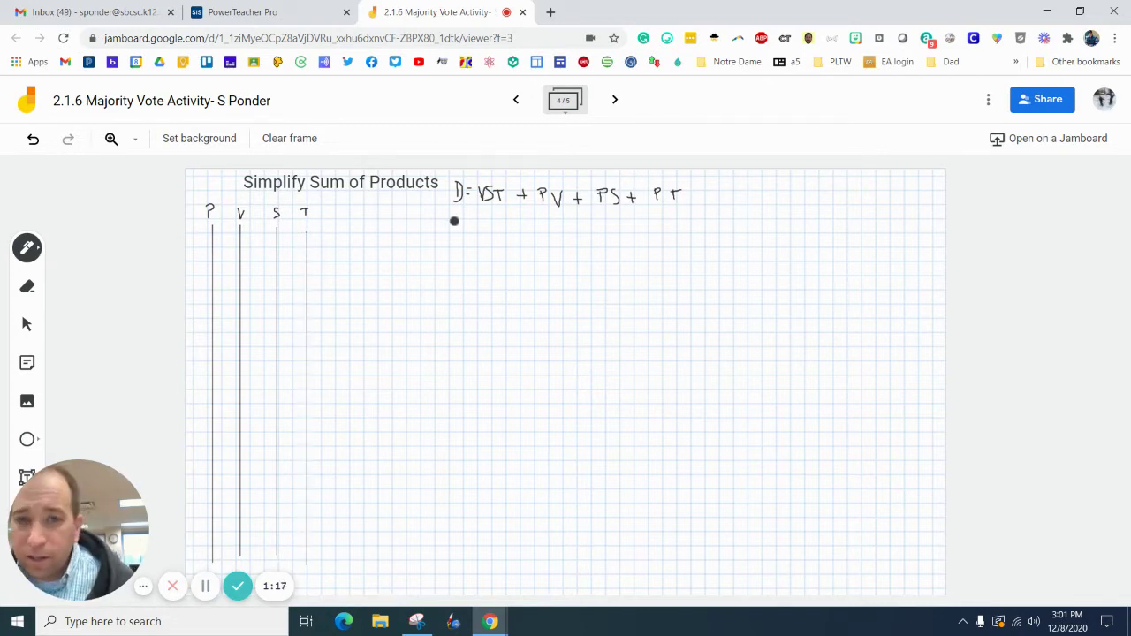
Switch the pen to teal and underline the VST term
{"action": "left_click", "coordinate": [27, 247]}
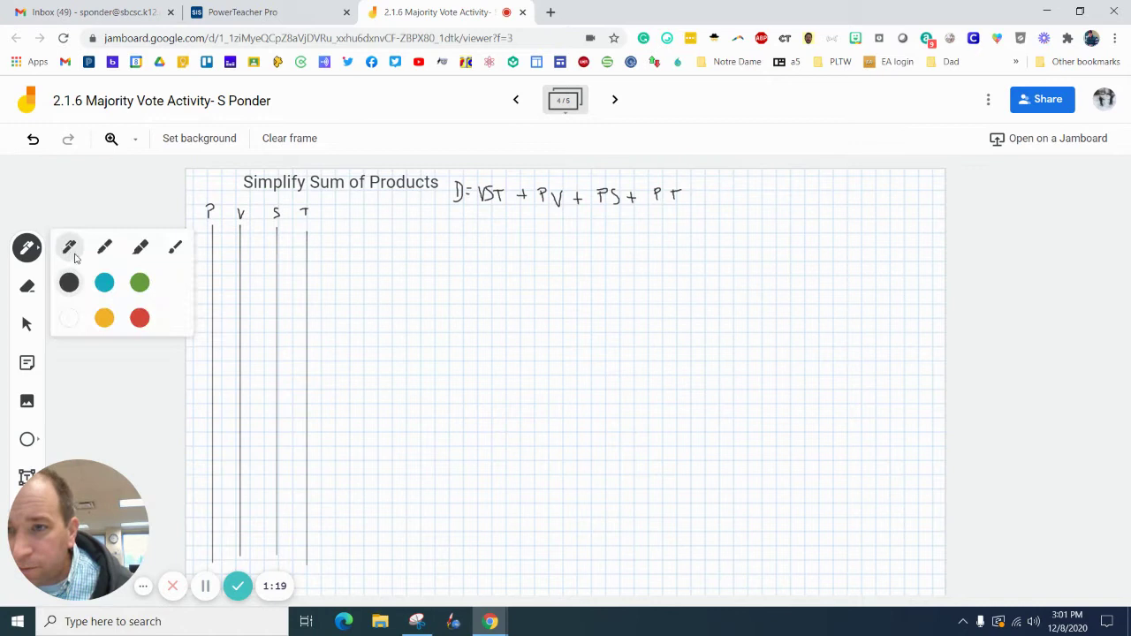
{"action": "left_click", "coordinate": [105, 284]}
{"action": "left_click_drag", "start_coordinate": [477, 210], "coordinate": [506, 210]}
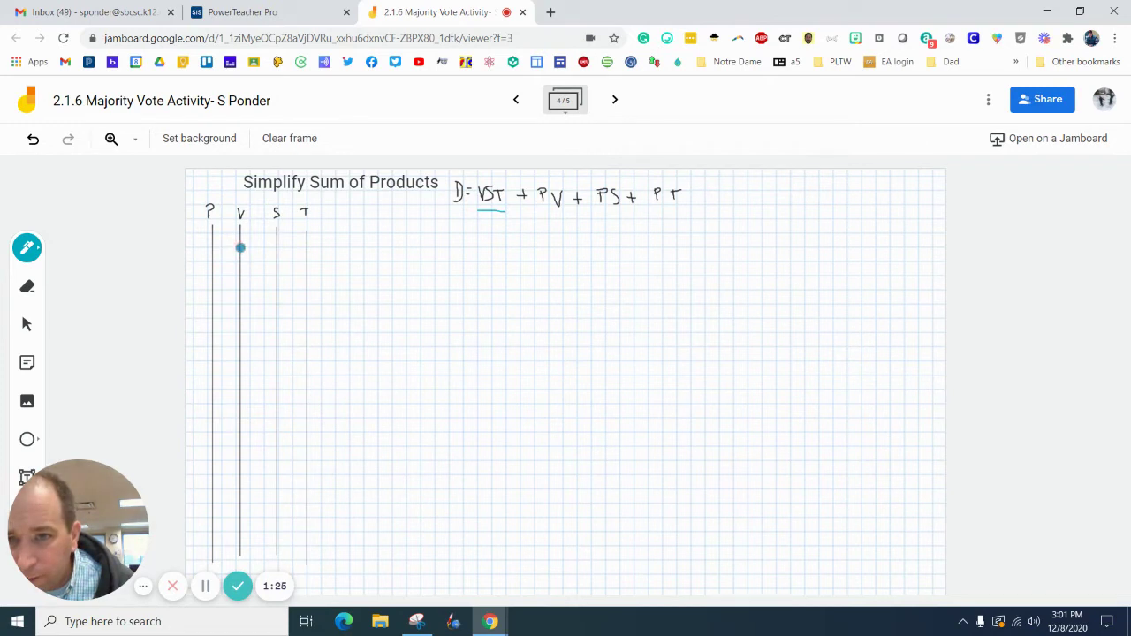
Draw teal wires from V, S and T into an AND gate, labelling its output VST
{"action": "left_click_drag", "start_coordinate": [240, 249], "coordinate": [351, 249]}
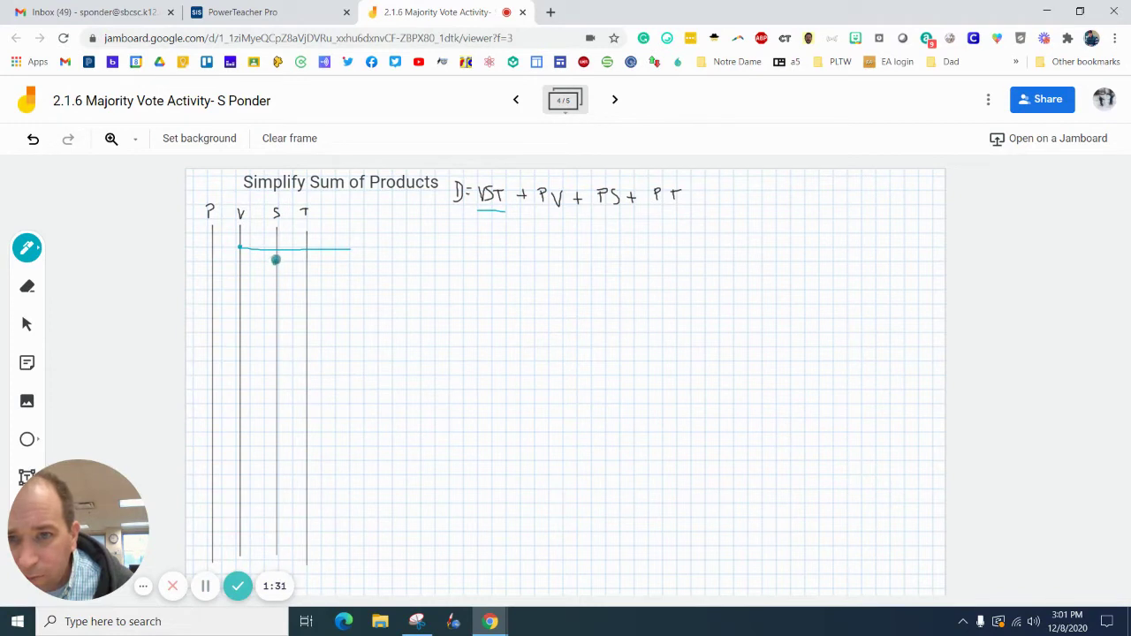
{"action": "left_click_drag", "start_coordinate": [274, 261], "coordinate": [351, 261]}
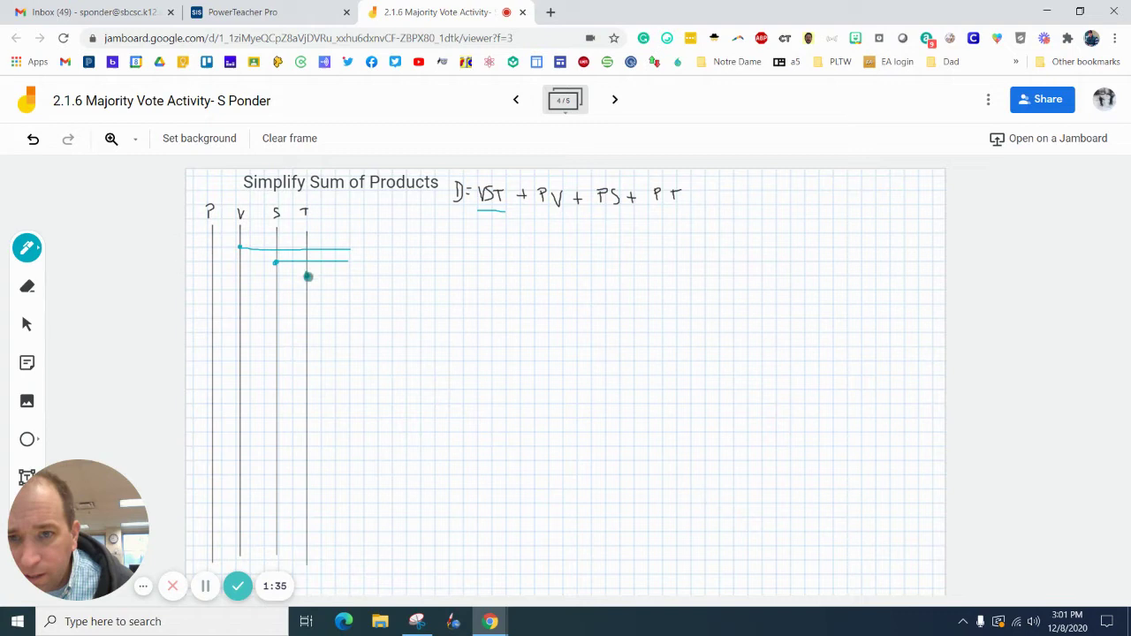
{"action": "left_click_drag", "start_coordinate": [307, 276], "coordinate": [344, 278]}
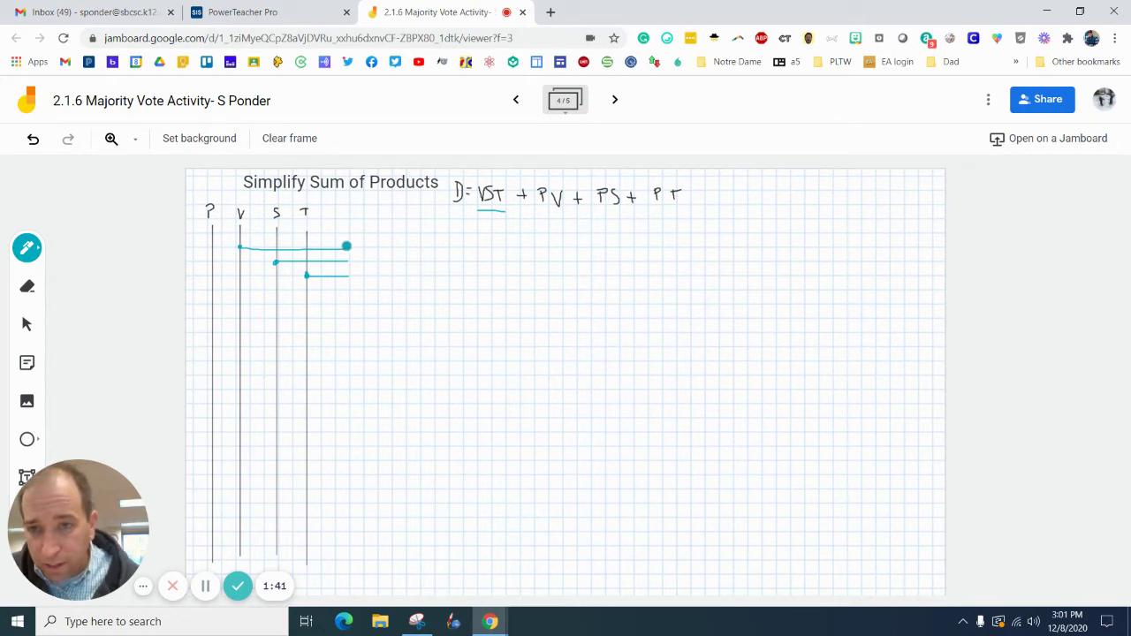
{"action": "left_click_drag", "start_coordinate": [347, 261], "coordinate": [350, 250]}
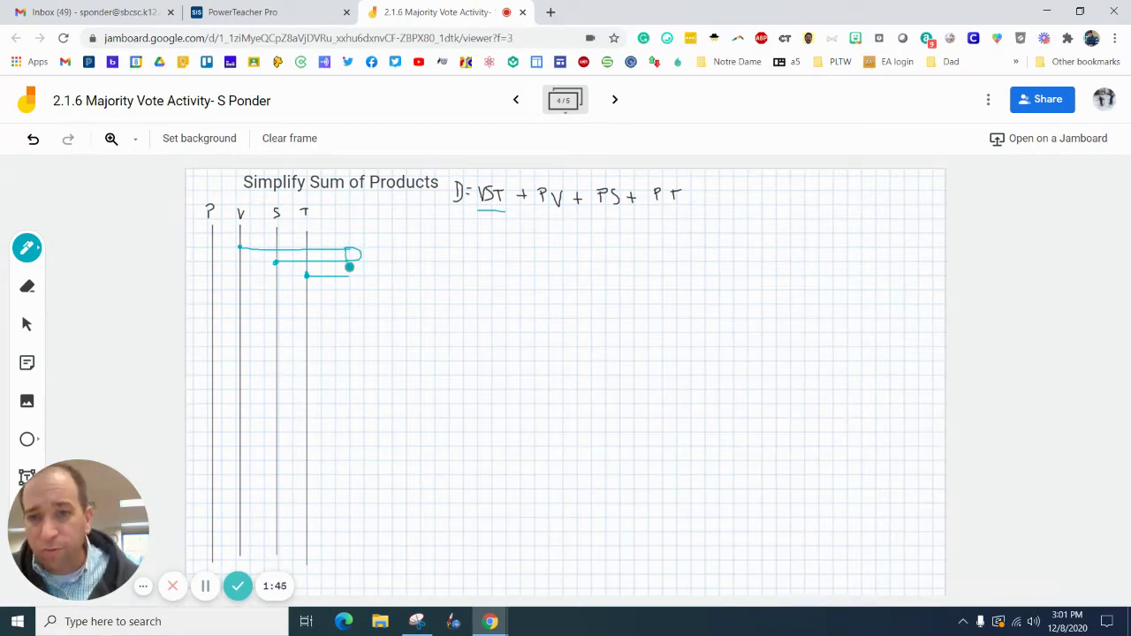
{"action": "mouse_move", "coordinate": [361, 255]}
{"action": "left_mouse_down"}
{"action": "mouse_move", "coordinate": [398, 257]}
{"action": "mouse_move", "coordinate": [400, 278]}
{"action": "mouse_move", "coordinate": [472, 272]}
{"action": "left_mouse_up"}
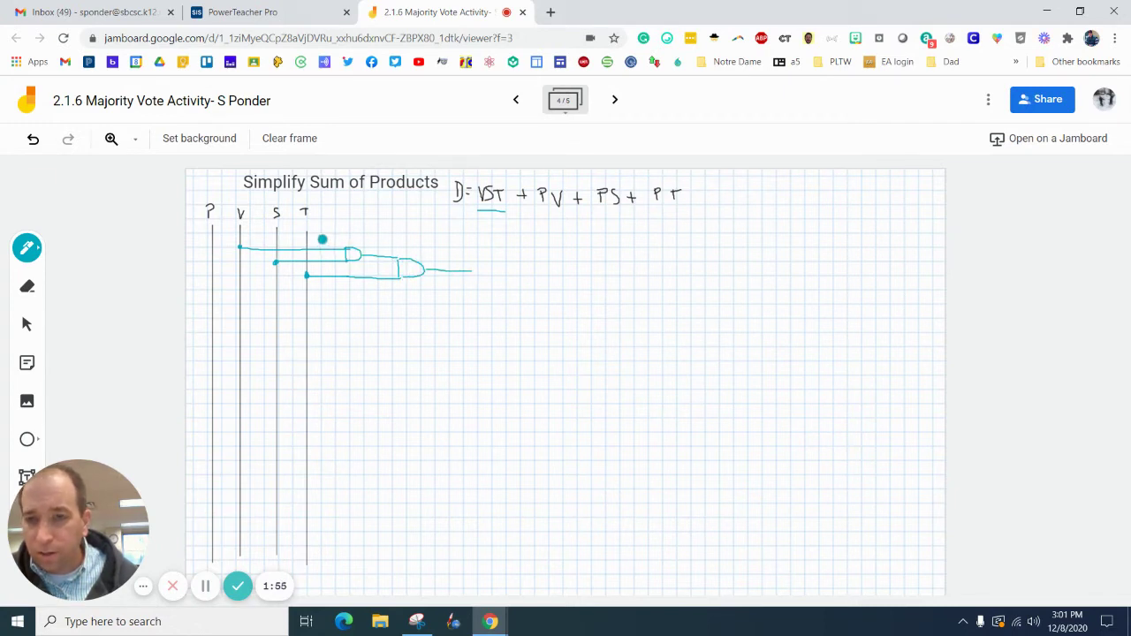
{"action": "mouse_move", "coordinate": [323, 239]}
{"action": "left_mouse_down"}
{"action": "mouse_move", "coordinate": [328, 259]}
{"action": "mouse_move", "coordinate": [368, 266]}
{"action": "left_mouse_up"}
{"action": "left_click_drag", "start_coordinate": [438, 259], "coordinate": [466, 258]}
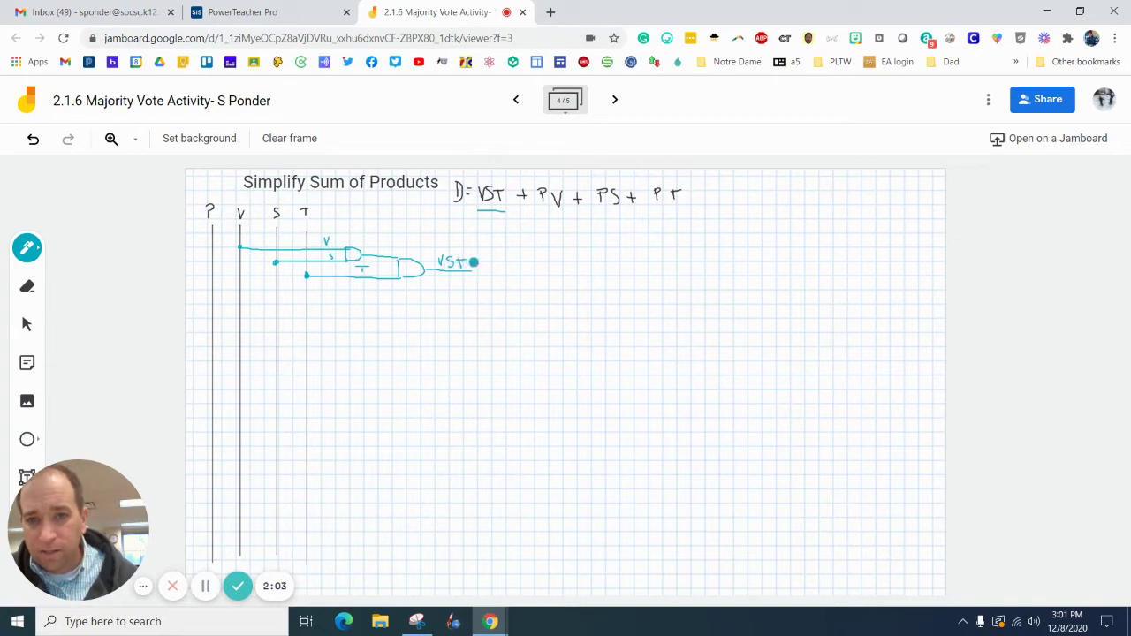
In green, underline PV and draw wires from the P and V lines into an AND gate
{"action": "left_click", "coordinate": [35, 248]}
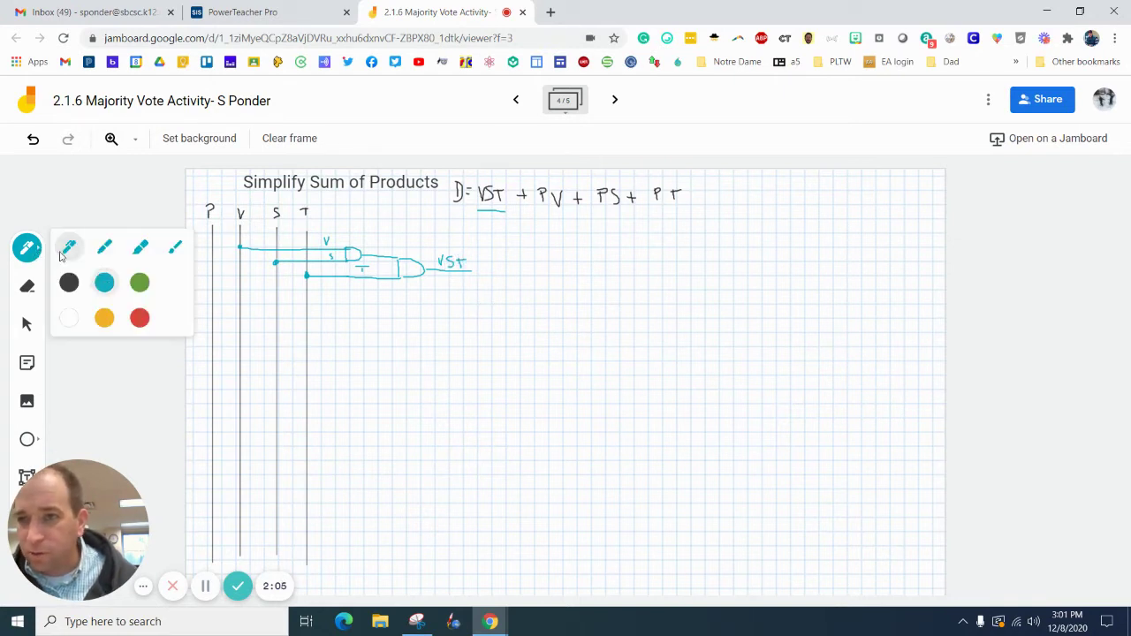
{"action": "left_click", "coordinate": [140, 283]}
{"action": "left_click_drag", "start_coordinate": [542, 212], "coordinate": [575, 210]}
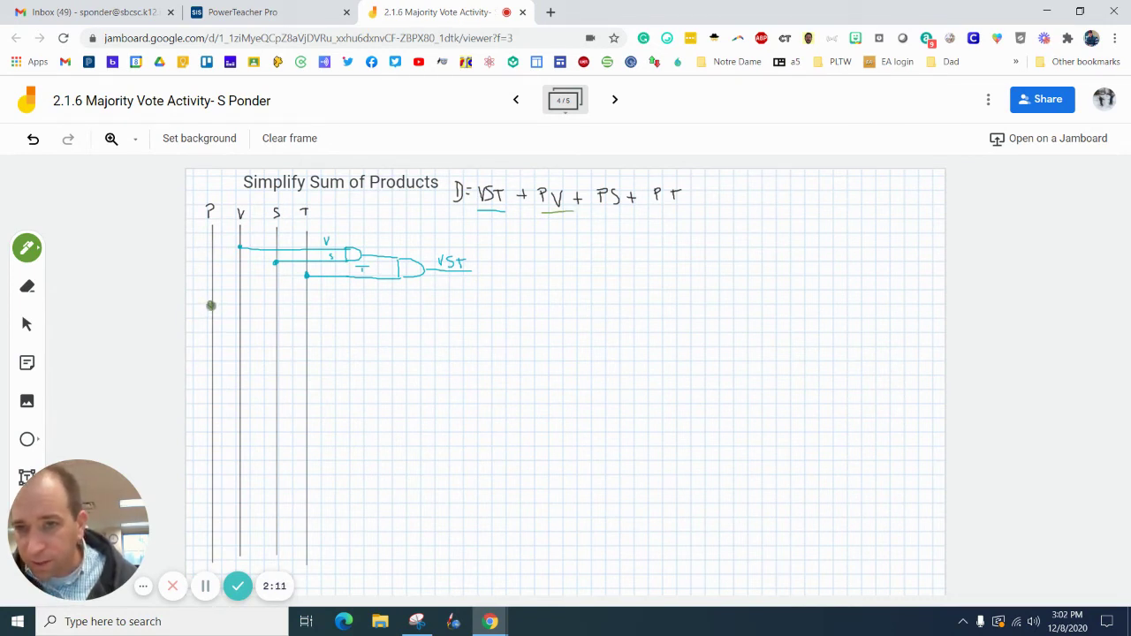
{"action": "left_click_drag", "start_coordinate": [211, 306], "coordinate": [366, 306]}
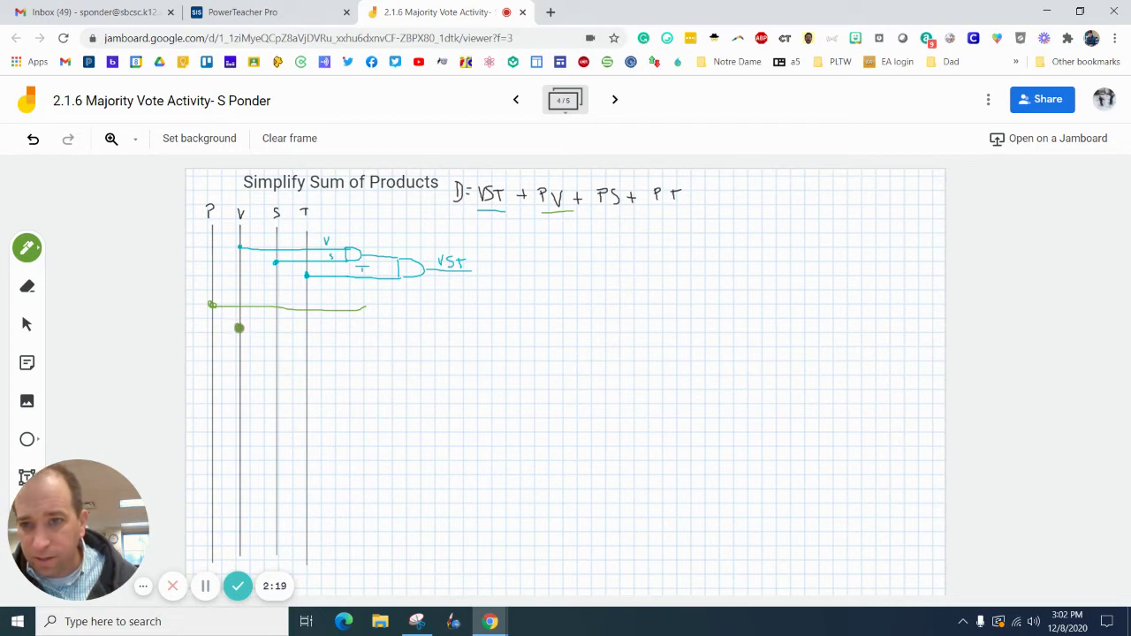
{"action": "mouse_move", "coordinate": [238, 328]}
{"action": "left_mouse_down"}
{"action": "mouse_move", "coordinate": [474, 322]}
{"action": "mouse_move", "coordinate": [416, 301]}
{"action": "mouse_move", "coordinate": [426, 314]}
{"action": "left_mouse_up"}
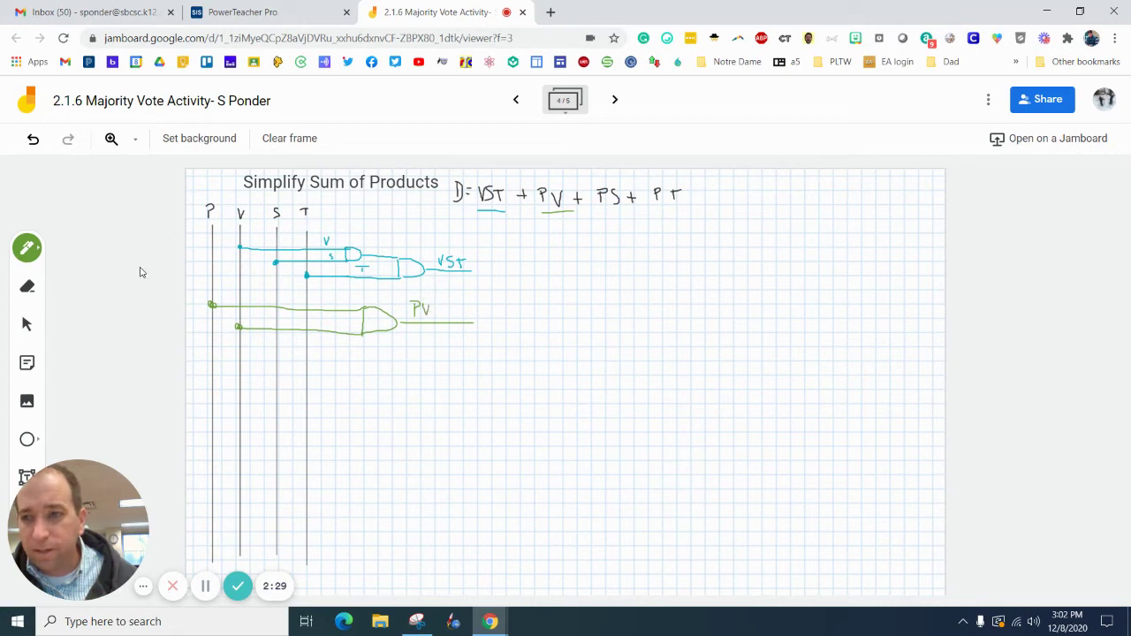
In yellow, underline PS and wire the P and S lines into an AND gate labelled PS
{"action": "left_click", "coordinate": [27, 248]}
{"action": "left_click", "coordinate": [105, 319]}
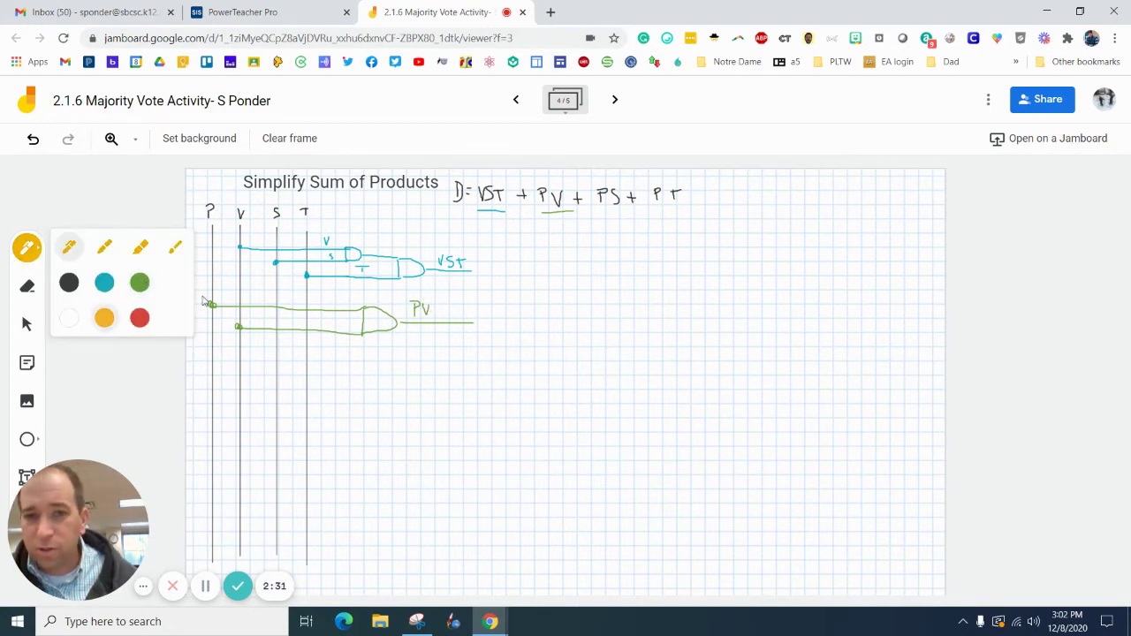
{"action": "left_click_drag", "start_coordinate": [599, 212], "coordinate": [630, 211]}
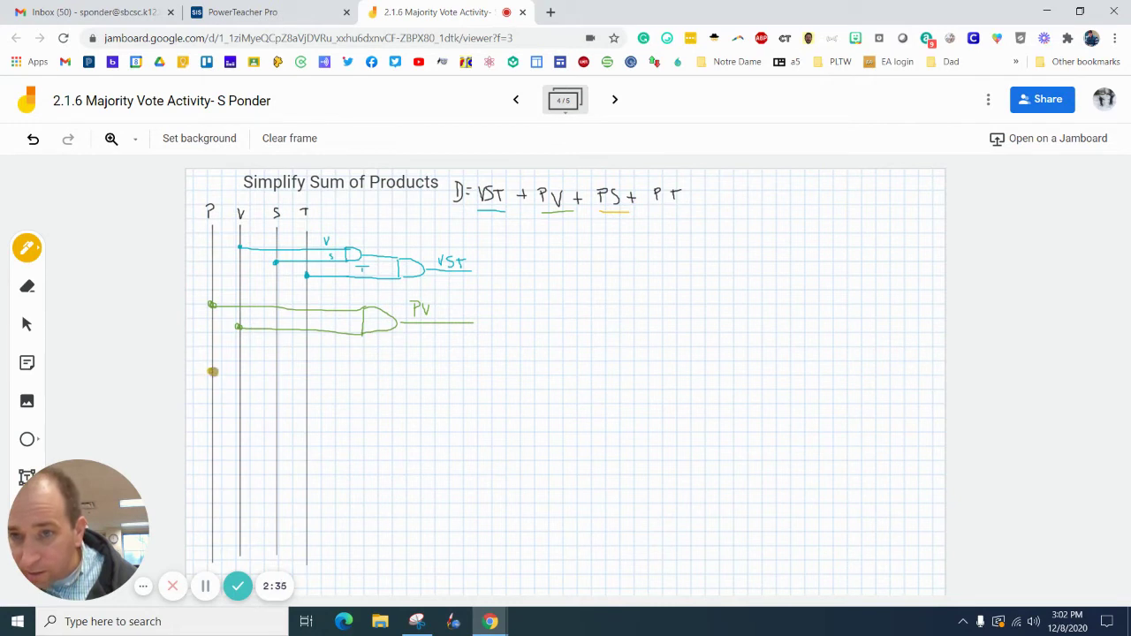
{"action": "left_click_drag", "start_coordinate": [213, 371], "coordinate": [365, 370]}
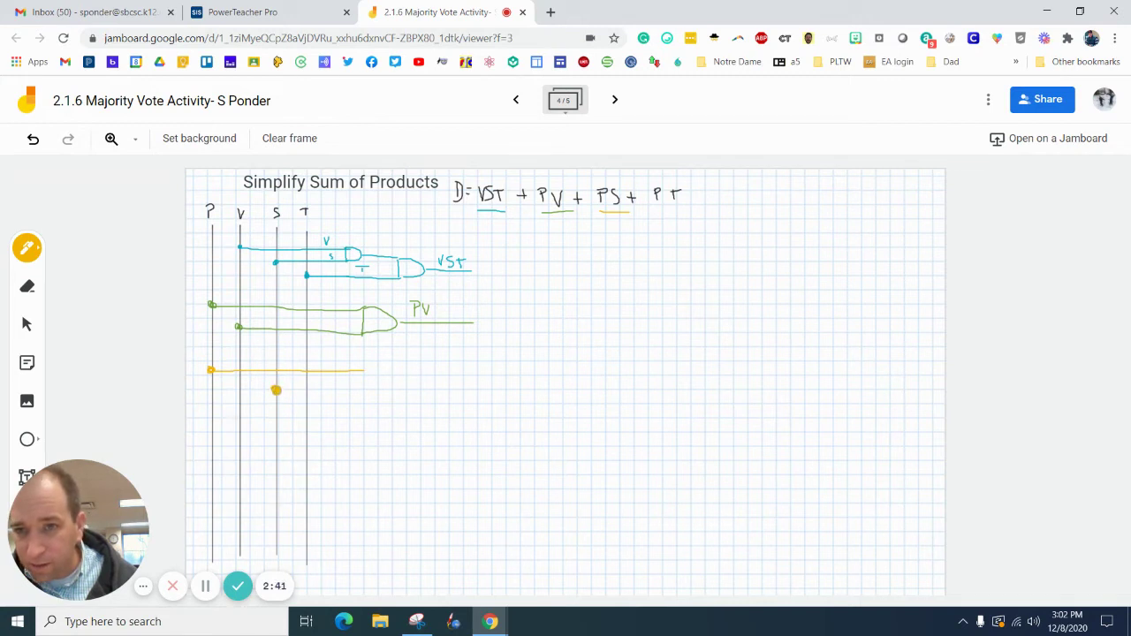
{"action": "mouse_move", "coordinate": [276, 390]}
{"action": "left_mouse_down"}
{"action": "mouse_move", "coordinate": [363, 389]}
{"action": "mouse_move", "coordinate": [362, 372]}
{"action": "mouse_move", "coordinate": [380, 372]}
{"action": "mouse_move", "coordinate": [368, 387]}
{"action": "left_mouse_up"}
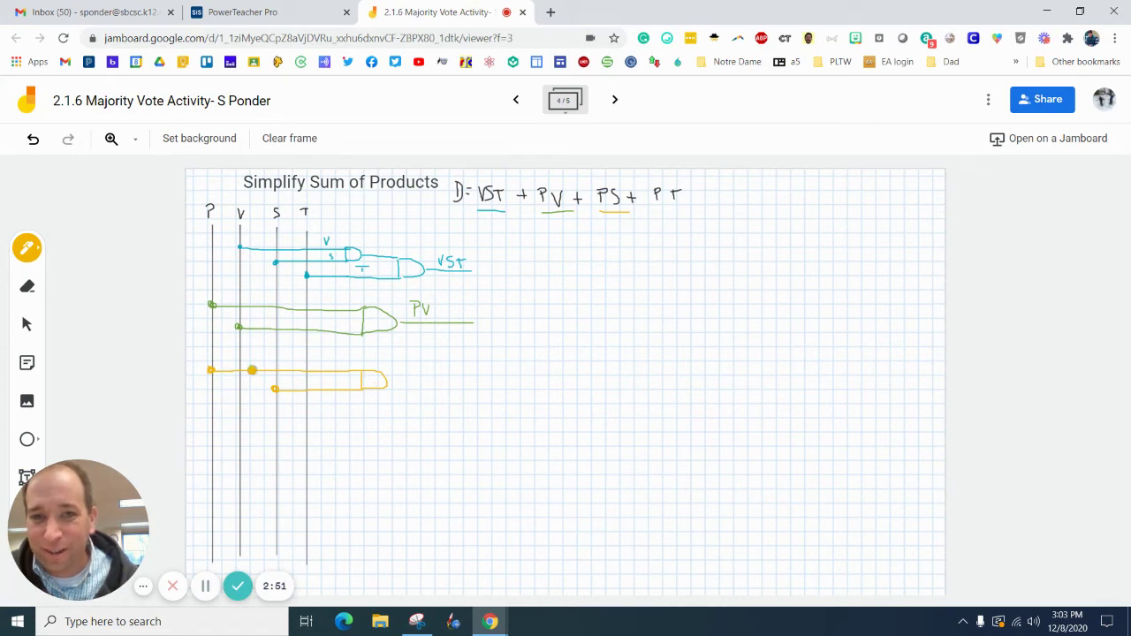
{"action": "left_click_drag", "start_coordinate": [386, 382], "coordinate": [502, 378]}
{"action": "mouse_move", "coordinate": [405, 361]}
{"action": "left_mouse_down"}
{"action": "mouse_move", "coordinate": [429, 360]}
{"action": "mouse_move", "coordinate": [419, 378]}
{"action": "left_mouse_up"}
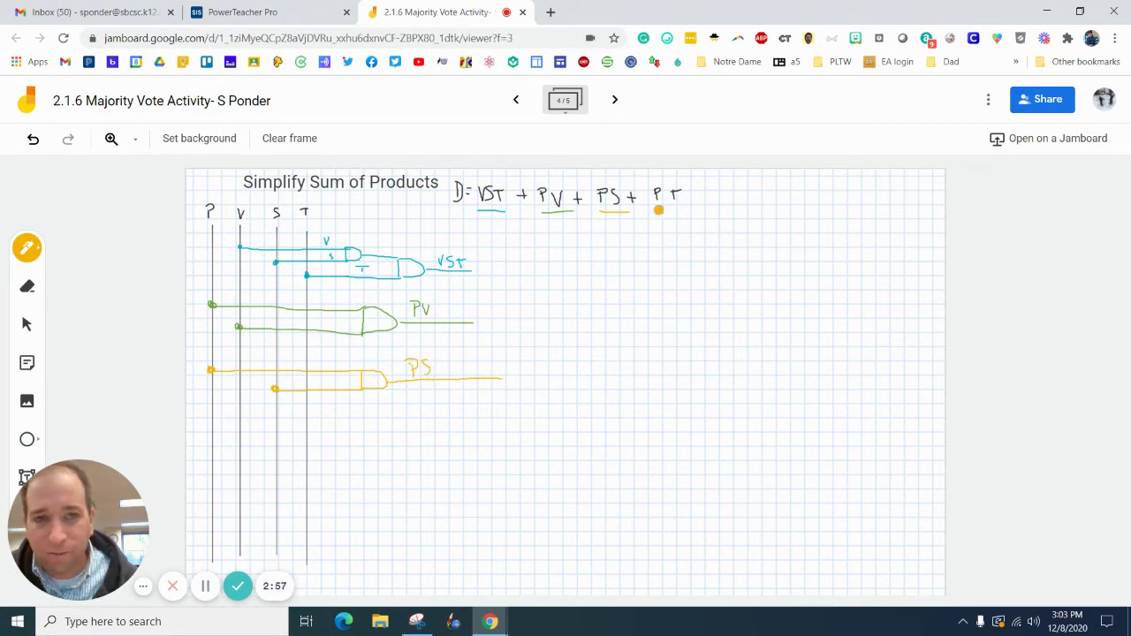
In red, underline PT and draw wires from the P and T lines into an AND gate
{"action": "left_click", "coordinate": [32, 249]}
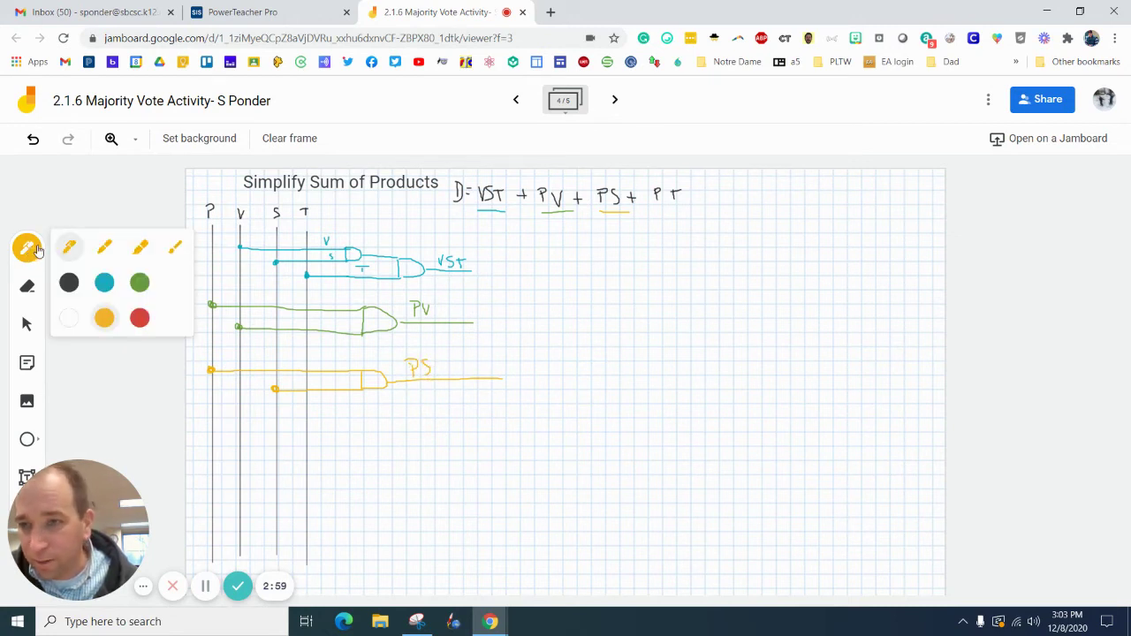
{"action": "left_click", "coordinate": [139, 318]}
{"action": "left_click_drag", "start_coordinate": [655, 209], "coordinate": [679, 209]}
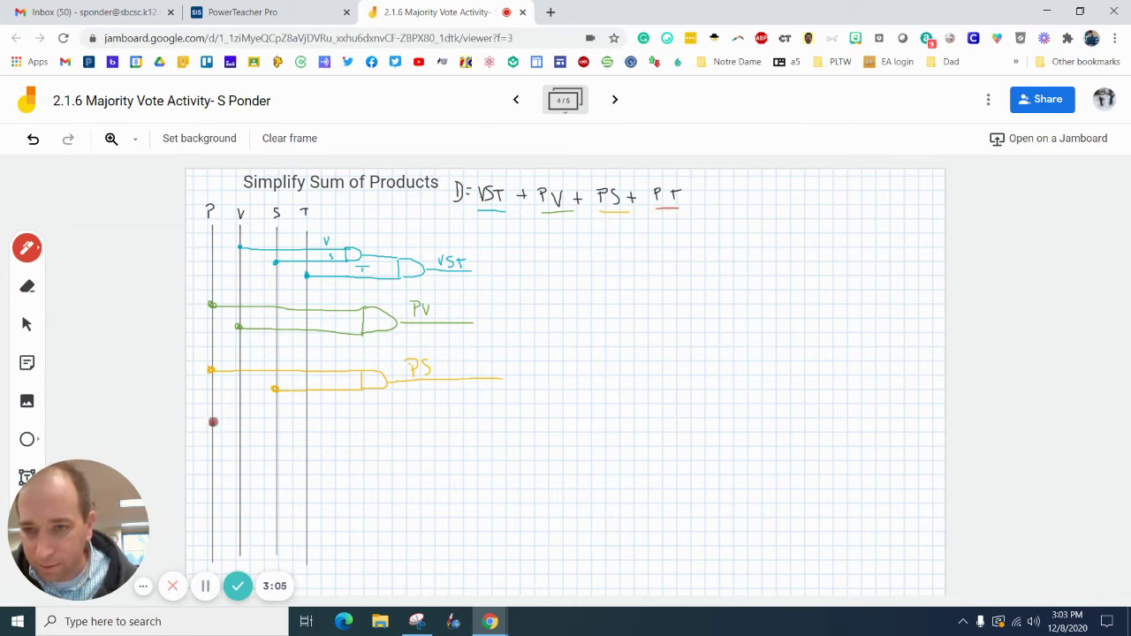
{"action": "left_click_drag", "start_coordinate": [210, 426], "coordinate": [364, 425]}
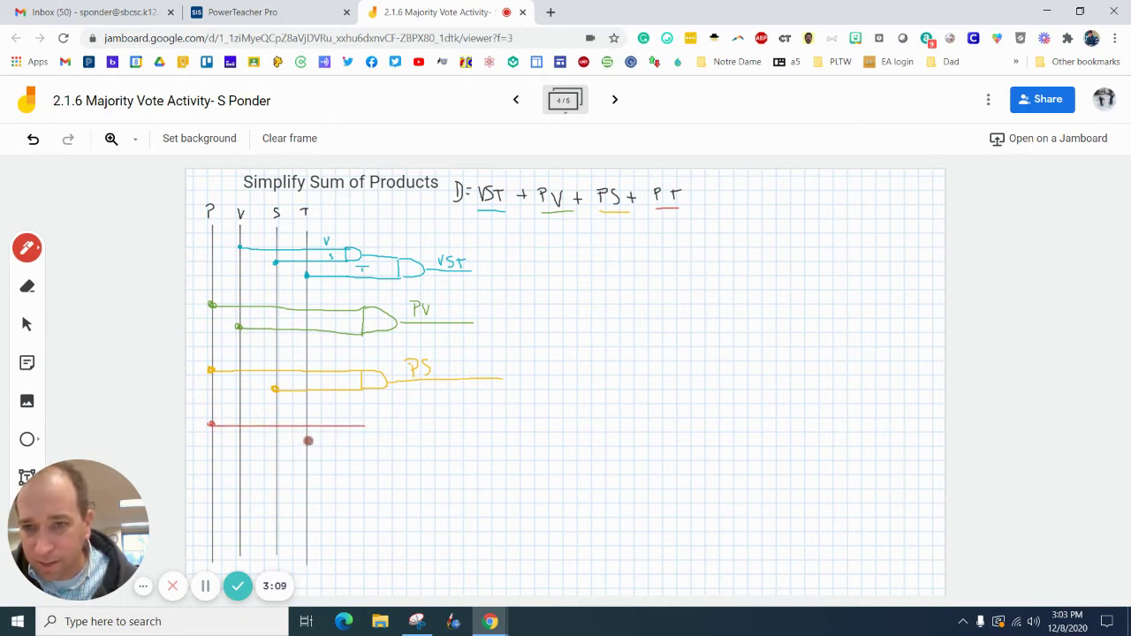
{"action": "mouse_move", "coordinate": [304, 443]}
{"action": "left_mouse_down"}
{"action": "mouse_move", "coordinate": [366, 442]}
{"action": "mouse_move", "coordinate": [364, 428]}
{"action": "mouse_move", "coordinate": [381, 431]}
{"action": "mouse_move", "coordinate": [368, 444]}
{"action": "mouse_move", "coordinate": [499, 437]}
{"action": "left_mouse_up"}
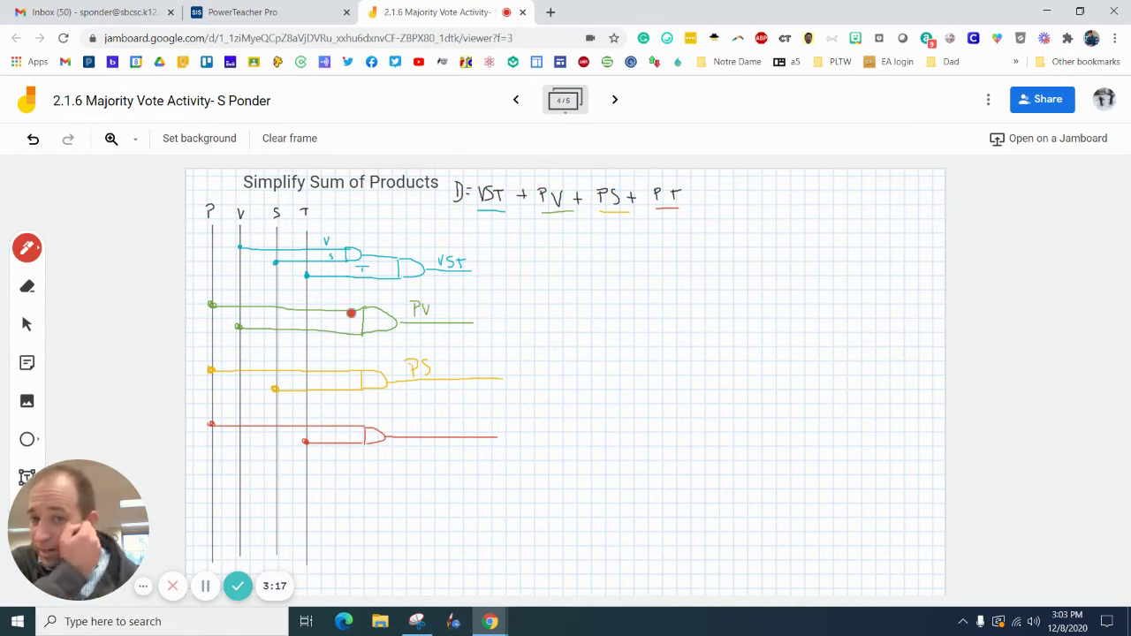
In black, route the VST, PV, PS and PT outputs through OR gates into a final light-driving gate
{"action": "left_click", "coordinate": [41, 247]}
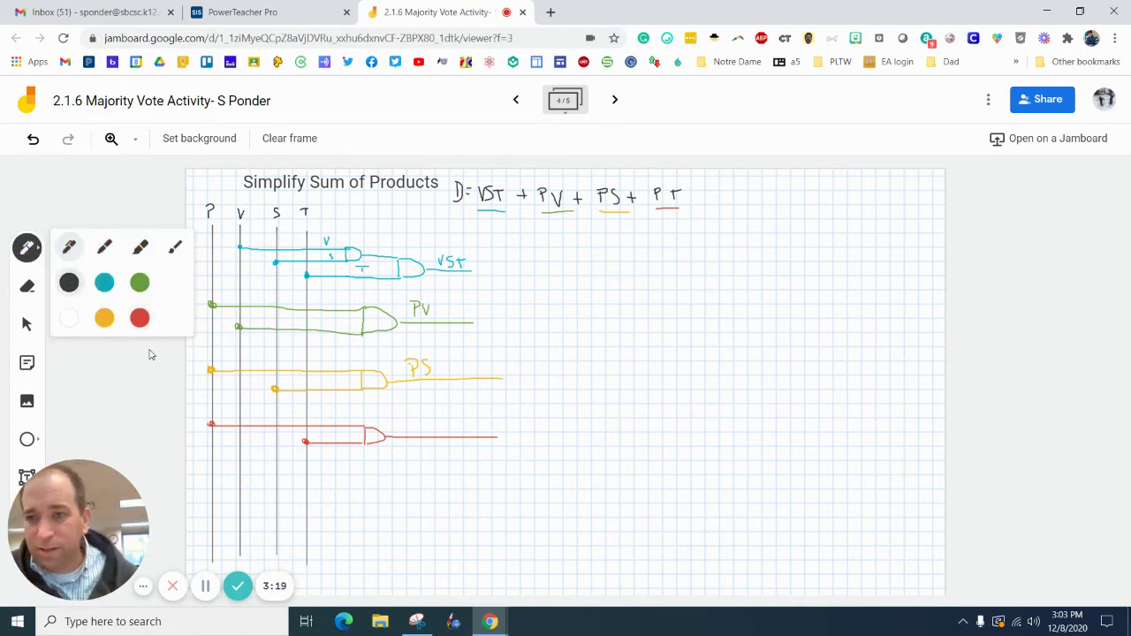
{"action": "left_click", "coordinate": [522, 204]}
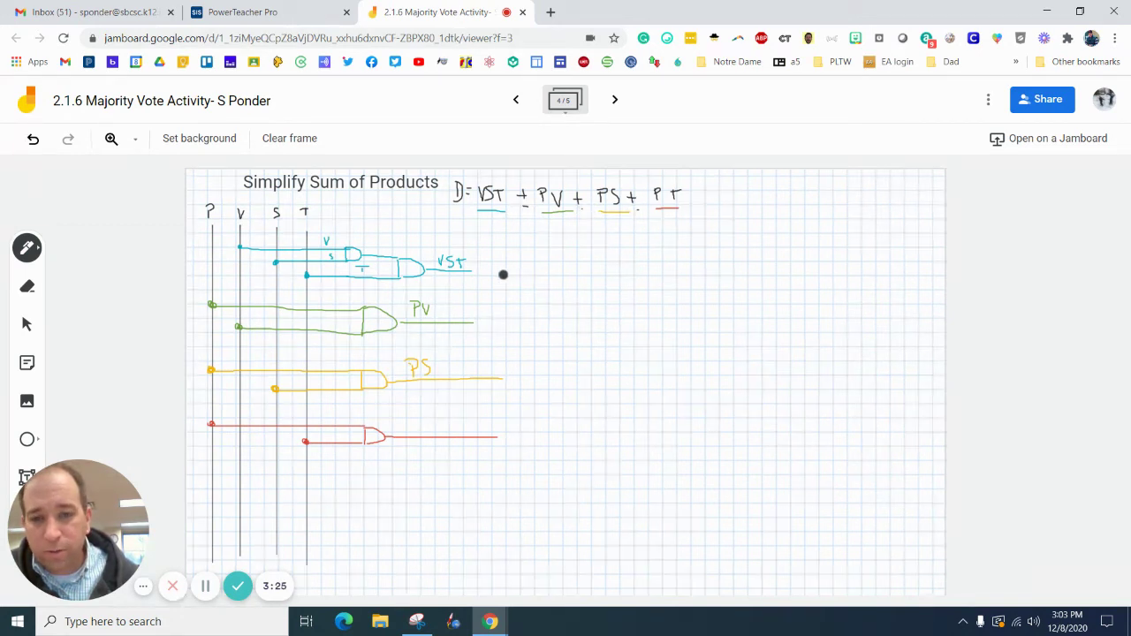
{"action": "left_click_drag", "start_coordinate": [469, 271], "coordinate": [543, 296]}
{"action": "mouse_move", "coordinate": [473, 322]}
{"action": "left_mouse_down"}
{"action": "mouse_move", "coordinate": [520, 317]}
{"action": "mouse_move", "coordinate": [537, 307]}
{"action": "mouse_move", "coordinate": [536, 292]}
{"action": "mouse_move", "coordinate": [537, 311]}
{"action": "mouse_move", "coordinate": [537, 294]}
{"action": "mouse_move", "coordinate": [560, 303]}
{"action": "mouse_move", "coordinate": [536, 318]}
{"action": "left_mouse_up"}
{"action": "mouse_move", "coordinate": [502, 381]}
{"action": "left_mouse_down"}
{"action": "mouse_move", "coordinate": [502, 397]}
{"action": "mouse_move", "coordinate": [523, 404]}
{"action": "mouse_move", "coordinate": [500, 425]}
{"action": "mouse_move", "coordinate": [525, 419]}
{"action": "mouse_move", "coordinate": [520, 398]}
{"action": "mouse_move", "coordinate": [524, 424]}
{"action": "mouse_move", "coordinate": [524, 402]}
{"action": "mouse_move", "coordinate": [534, 423]}
{"action": "mouse_move", "coordinate": [521, 432]}
{"action": "mouse_move", "coordinate": [542, 415]}
{"action": "mouse_move", "coordinate": [597, 407]}
{"action": "mouse_move", "coordinate": [599, 359]}
{"action": "mouse_move", "coordinate": [668, 354]}
{"action": "left_mouse_up"}
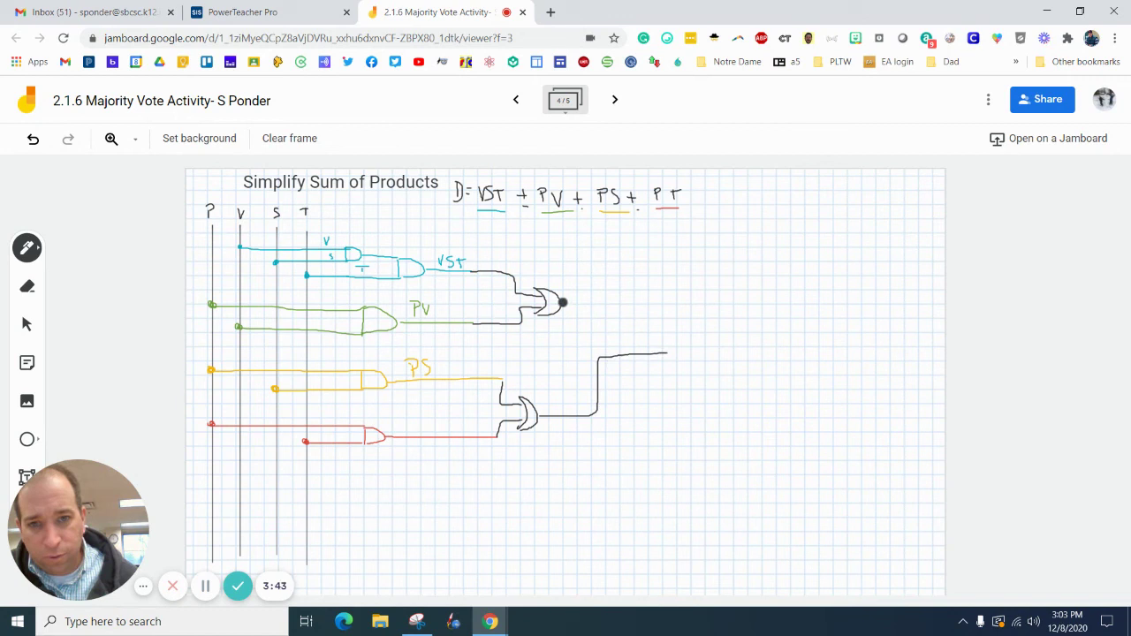
{"action": "mouse_move", "coordinate": [563, 303]}
{"action": "left_mouse_down"}
{"action": "mouse_move", "coordinate": [583, 306]}
{"action": "mouse_move", "coordinate": [607, 343]}
{"action": "mouse_move", "coordinate": [651, 346]}
{"action": "mouse_move", "coordinate": [669, 360]}
{"action": "mouse_move", "coordinate": [651, 371]}
{"action": "mouse_move", "coordinate": [719, 357]}
{"action": "mouse_move", "coordinate": [727, 324]}
{"action": "mouse_move", "coordinate": [712, 287]}
{"action": "mouse_move", "coordinate": [720, 307]}
{"action": "left_mouse_up"}
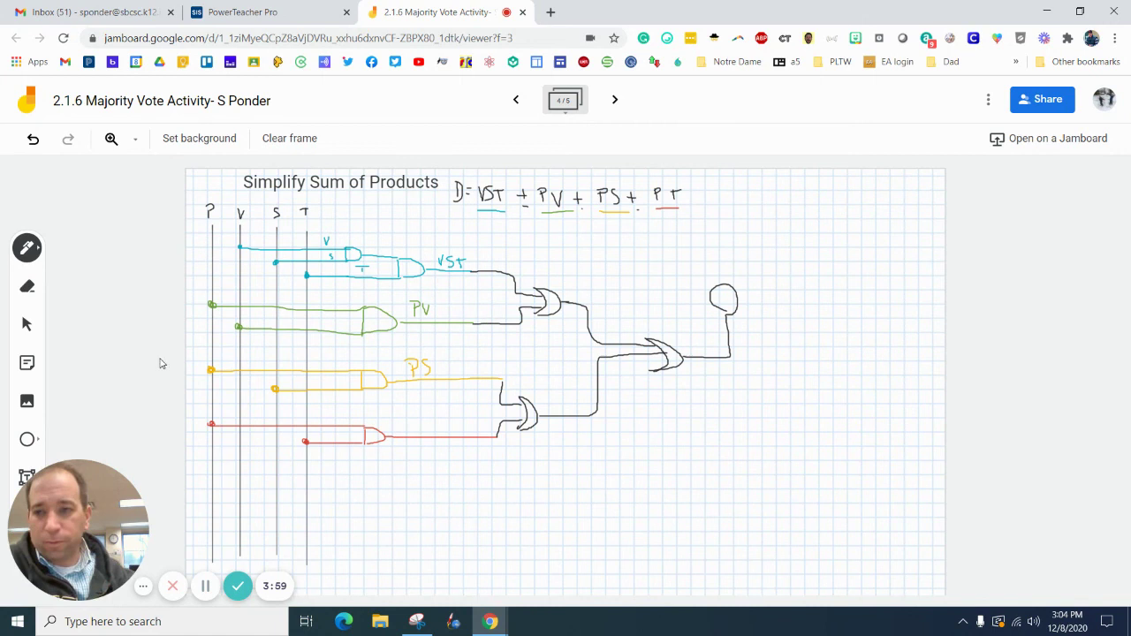
Switch back to red and write PT above the red AND gate's output wire
{"action": "left_click", "coordinate": [27, 256]}
{"action": "left_click", "coordinate": [140, 317]}
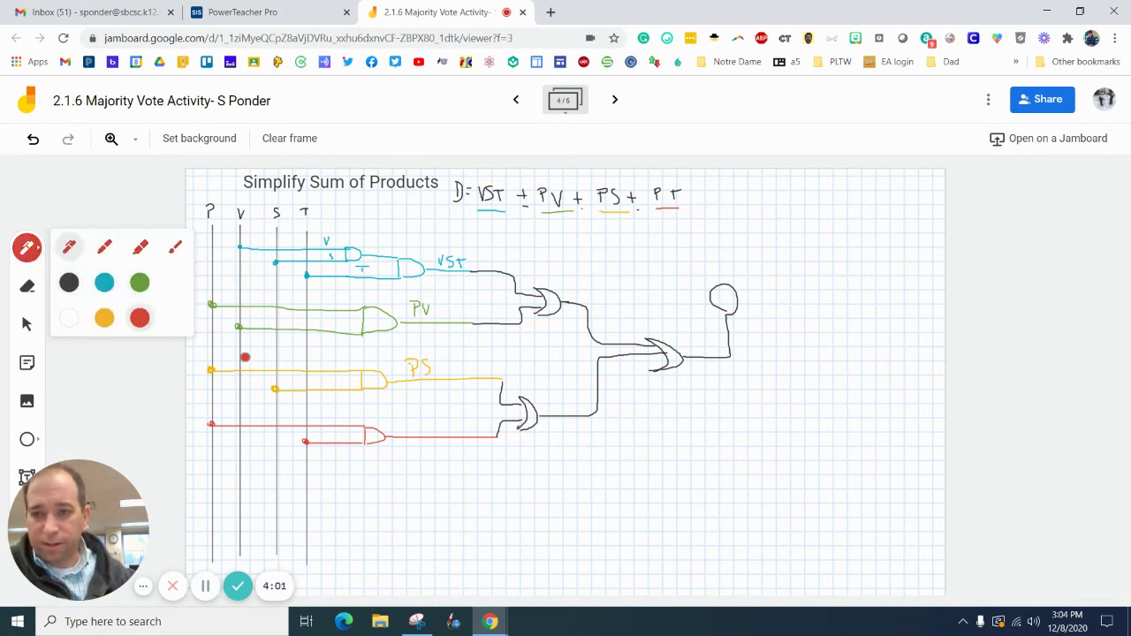
{"action": "mouse_move", "coordinate": [426, 417]}
{"action": "left_mouse_down"}
{"action": "mouse_move", "coordinate": [426, 435]}
{"action": "mouse_move", "coordinate": [447, 419]}
{"action": "left_mouse_up"}
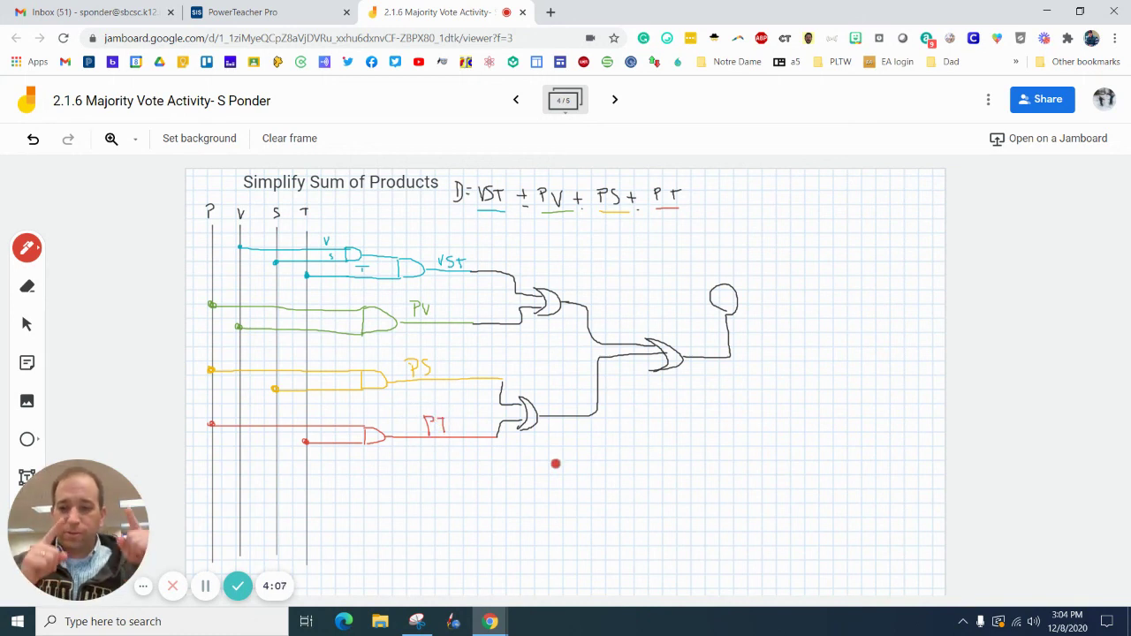